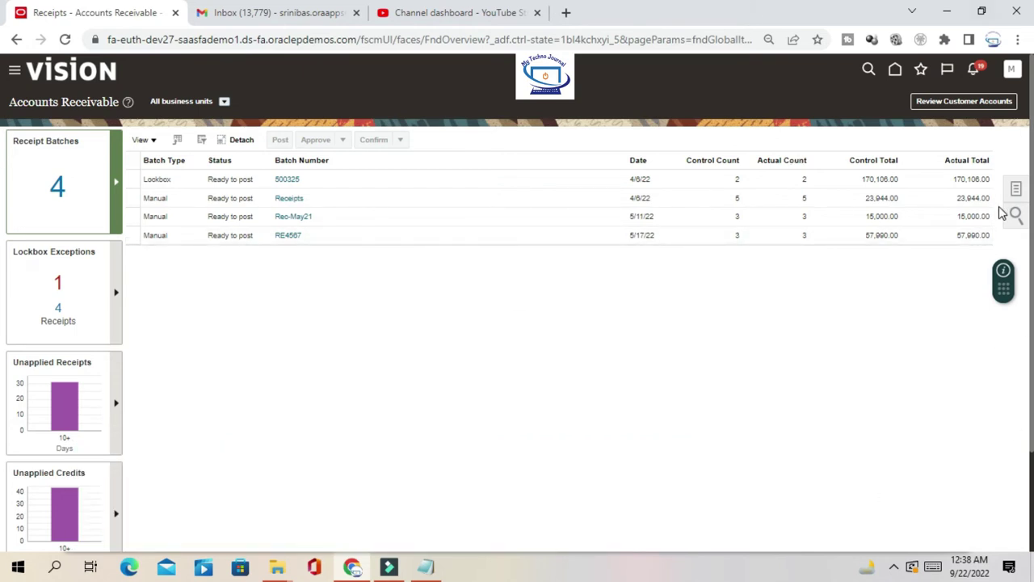
# Go to Manage Receipts from the Receivables Tasks panel.
pyautogui.click(1017, 188)
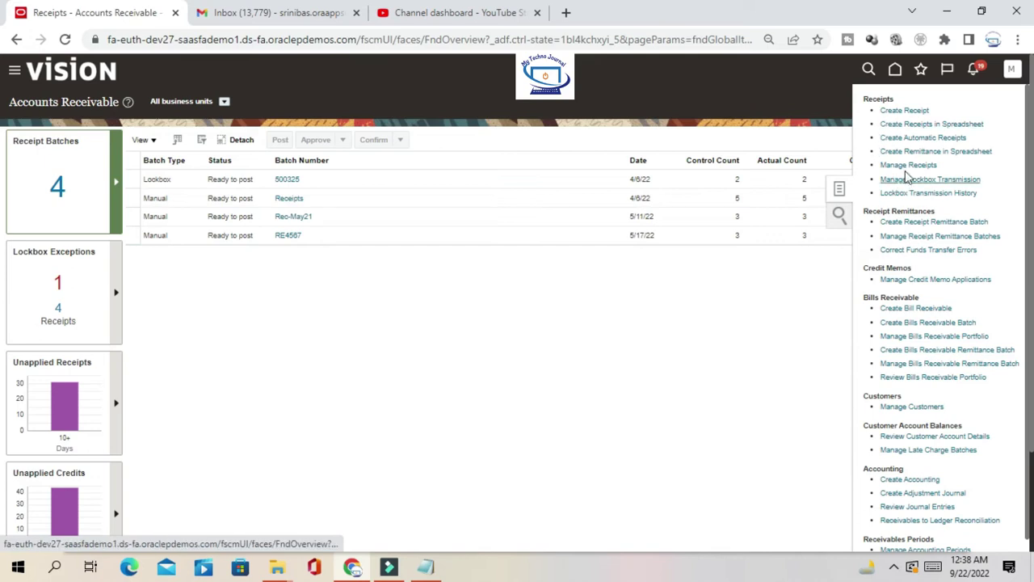
pyautogui.click(907, 165)
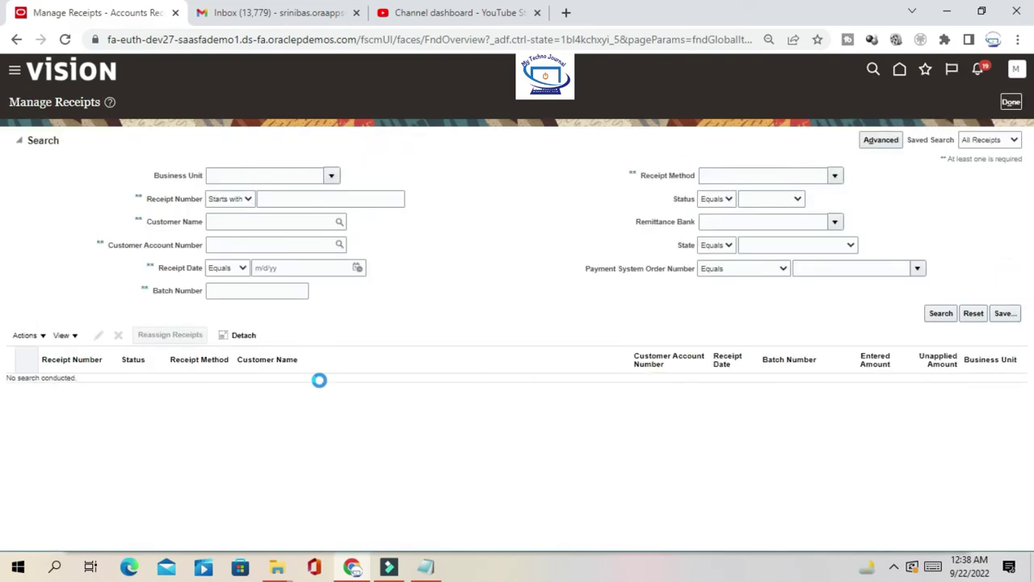
# Copy receipt number 100109 from Notepad into the Receipt Number search field.
pyautogui.click(294, 197)
pyautogui.click(426, 566)
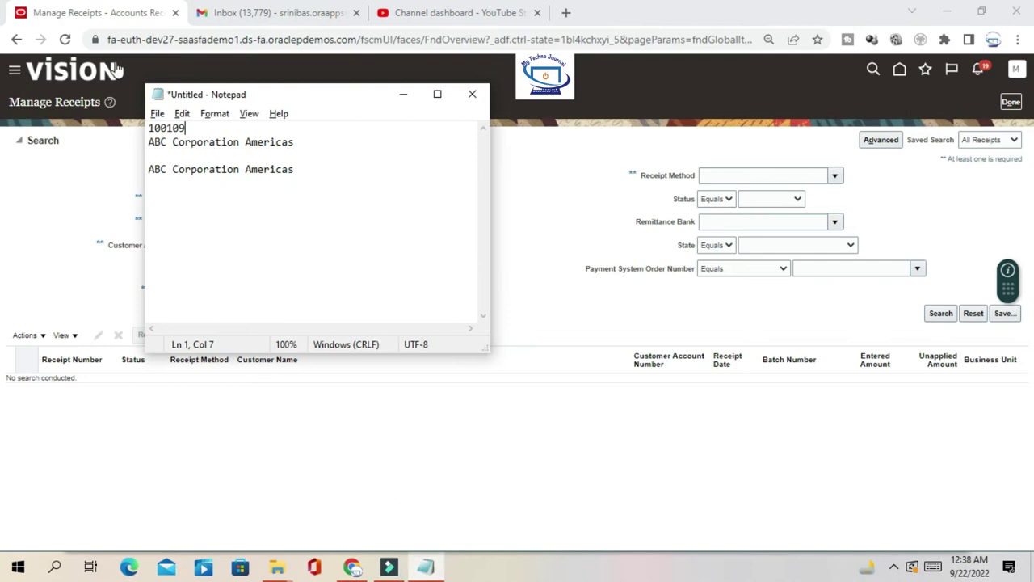
pyautogui.moveTo(151, 130); pyautogui.dragTo(192, 126)
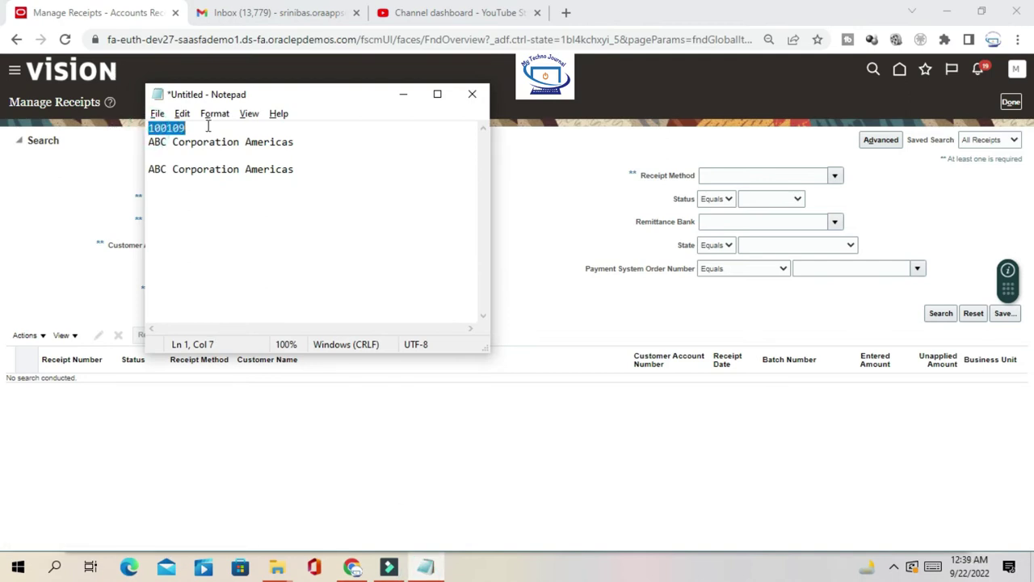
pyautogui.hotkey('ctrl', 'c')
pyautogui.hotkey('alt', 'Tab')
pyautogui.hotkey('ctrl', 'v')
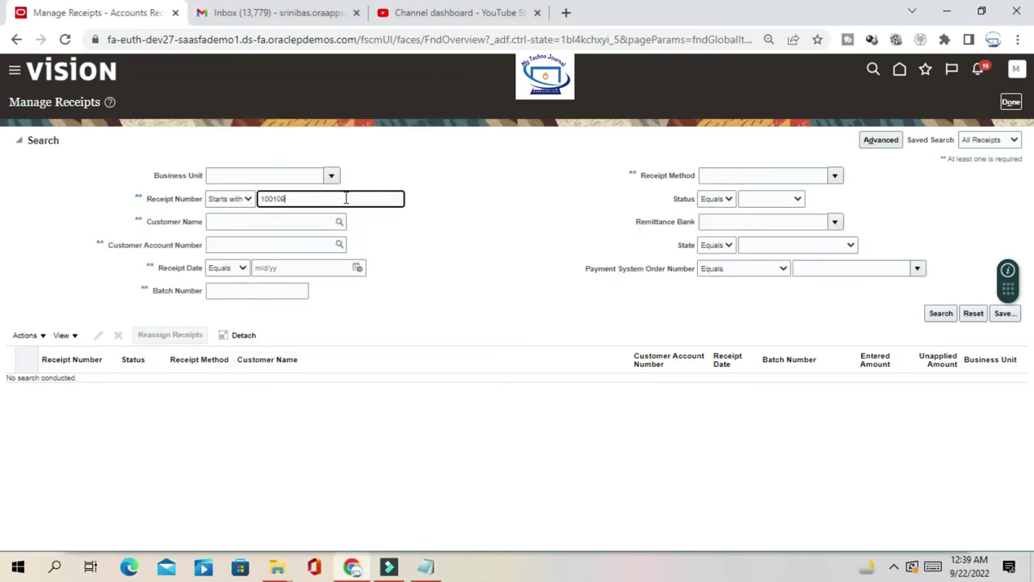
# Search for receipt 100109 and open it on the Edit Receipt page.
pyautogui.click(941, 315)
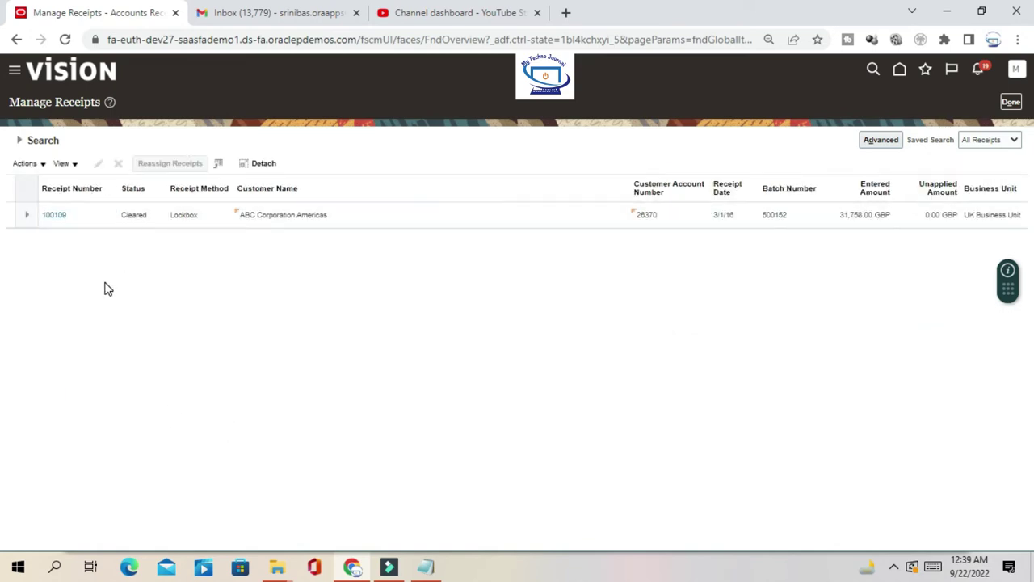
pyautogui.click(51, 216)
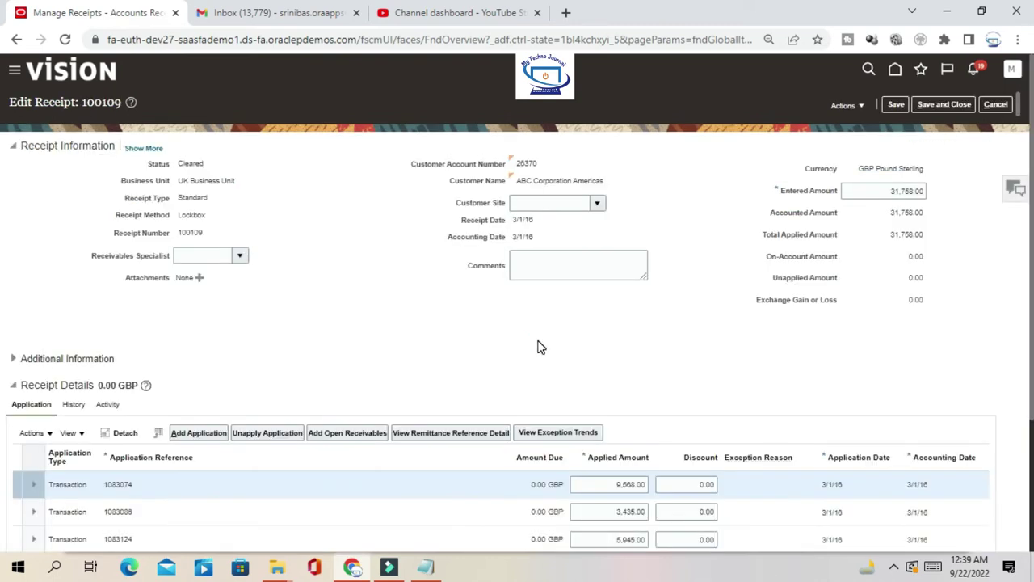
pyautogui.click(861, 106)
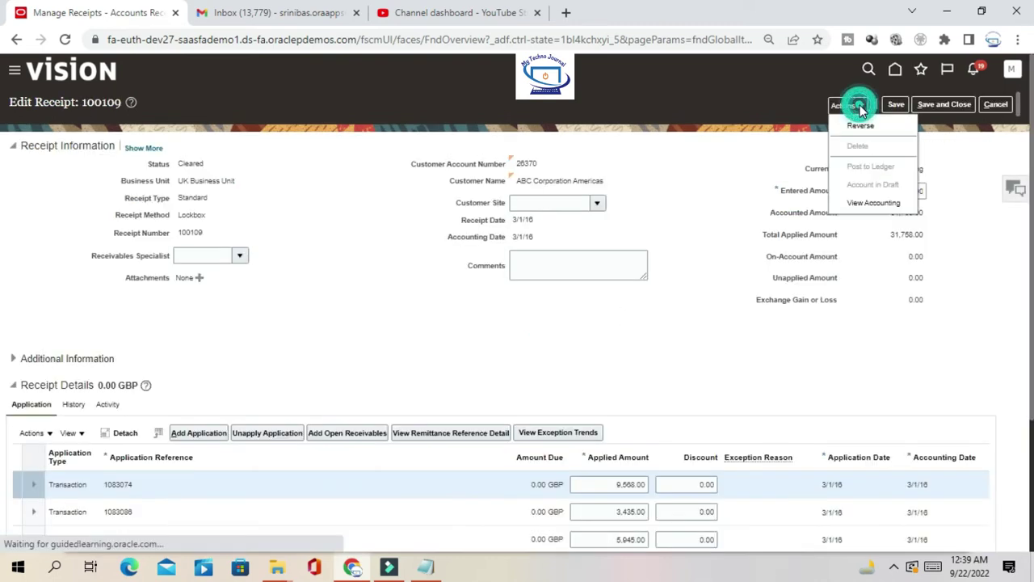
pyautogui.click(877, 206)
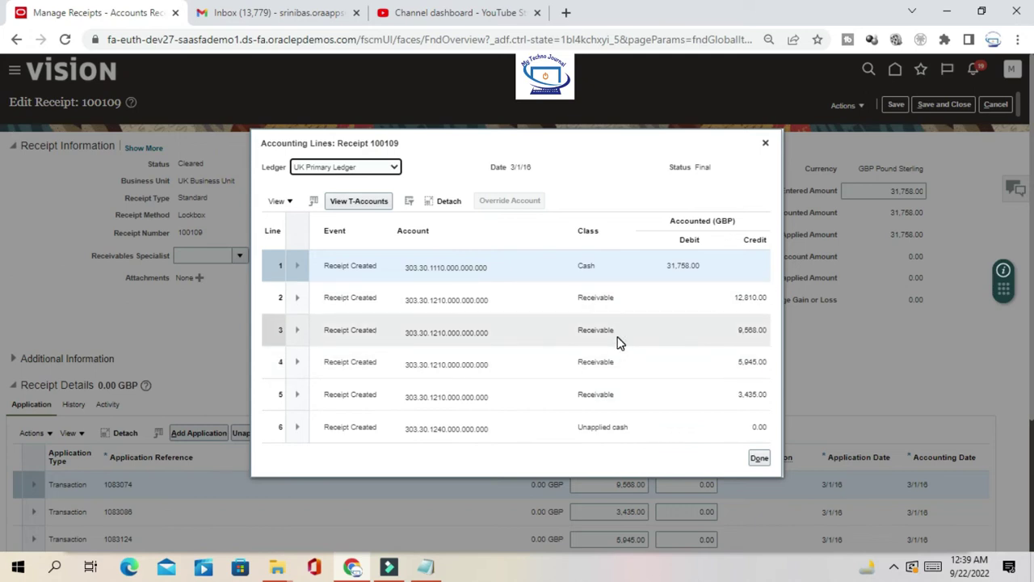
pyautogui.click(766, 146)
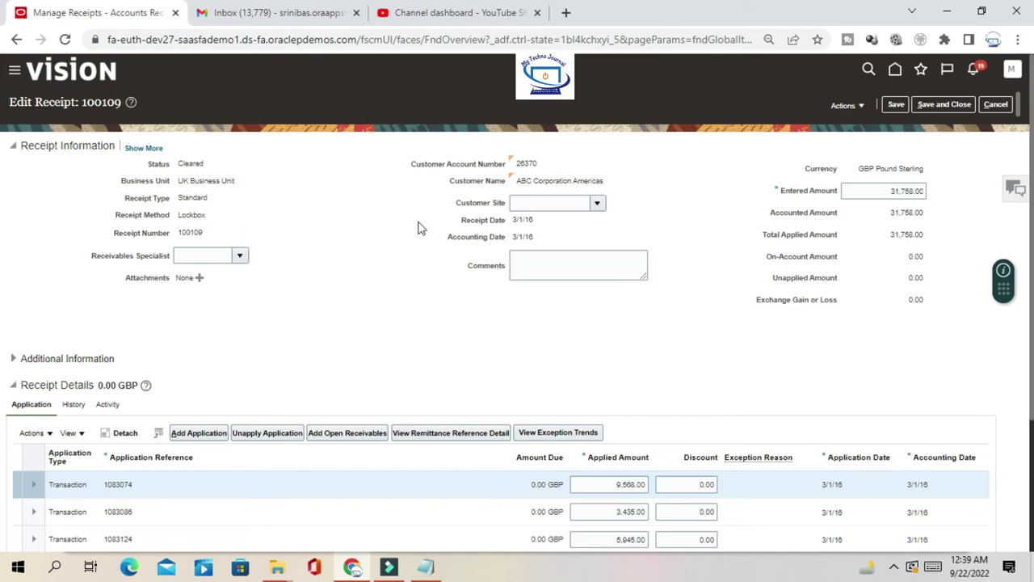
# Start reversing receipt 100109 with Category Reverse payment and Reason Wrong amount.
pyautogui.click(860, 108)
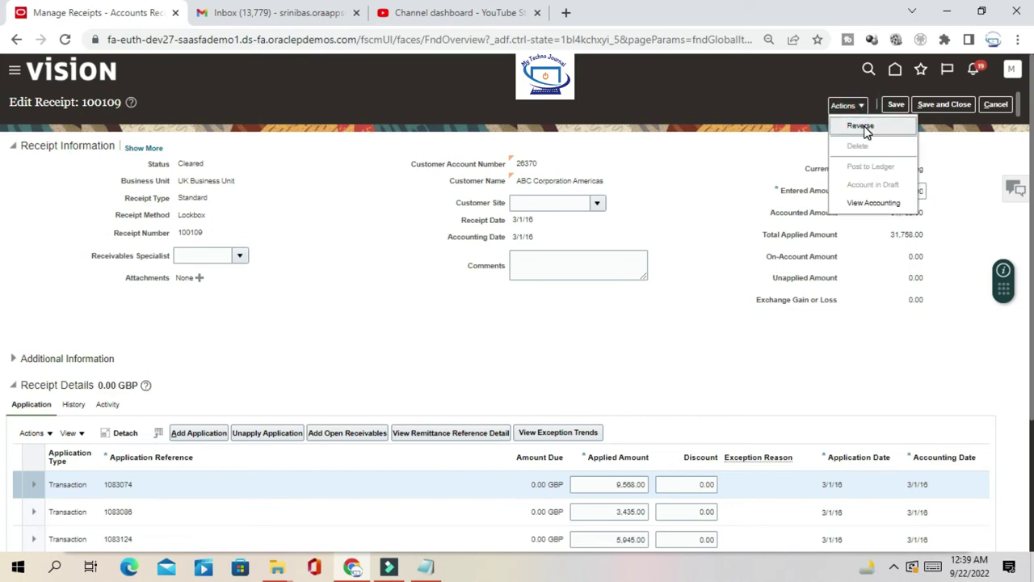
pyautogui.click(863, 127)
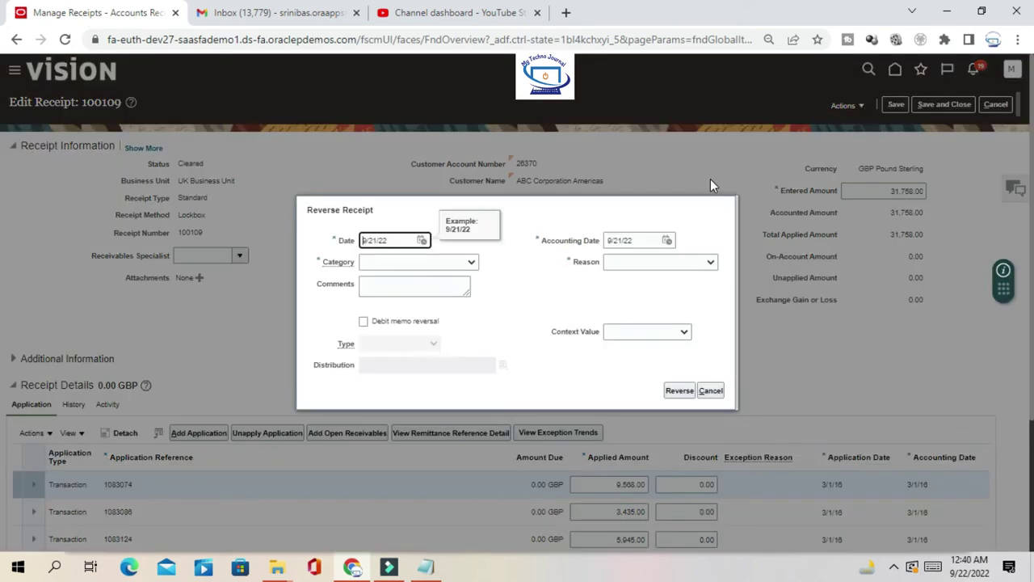
pyautogui.click(443, 266)
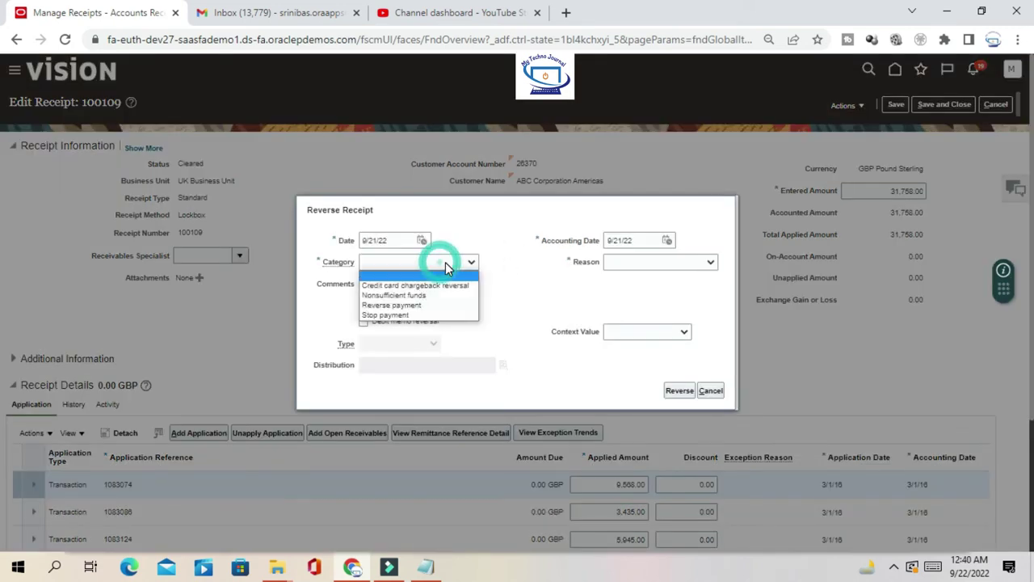
pyautogui.click(408, 307)
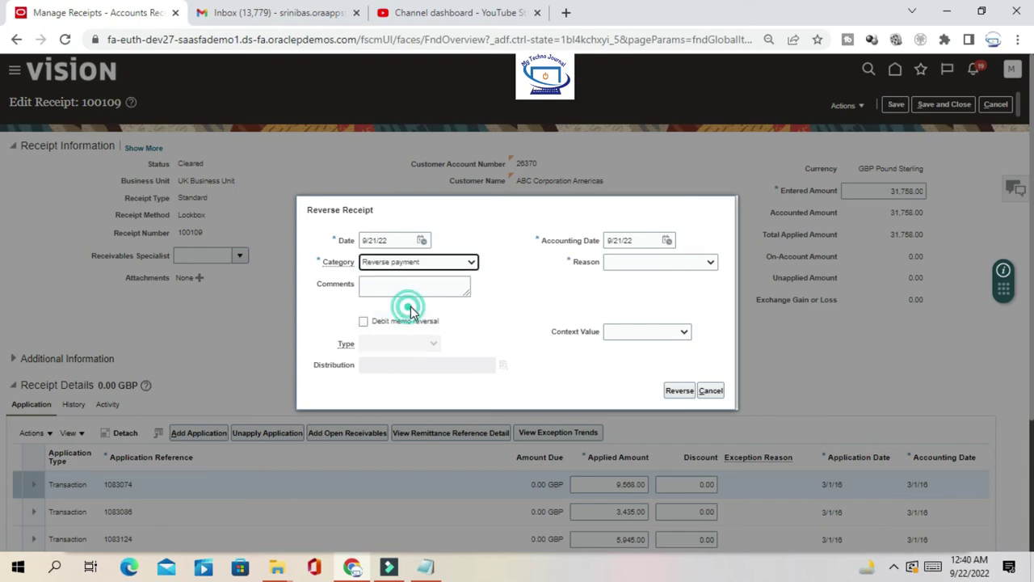
pyautogui.click(529, 327)
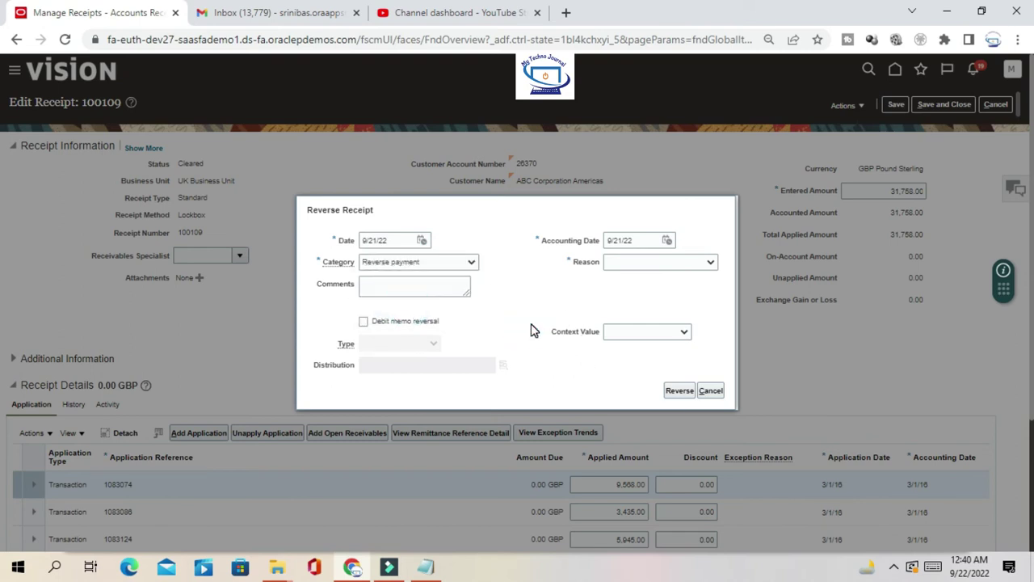
pyautogui.click(651, 262)
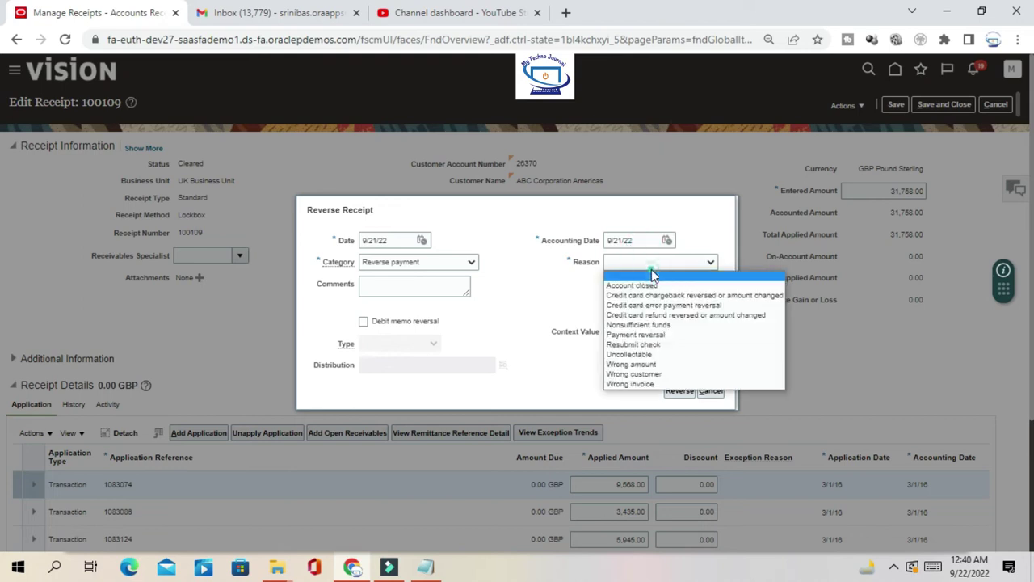
pyautogui.click(640, 365)
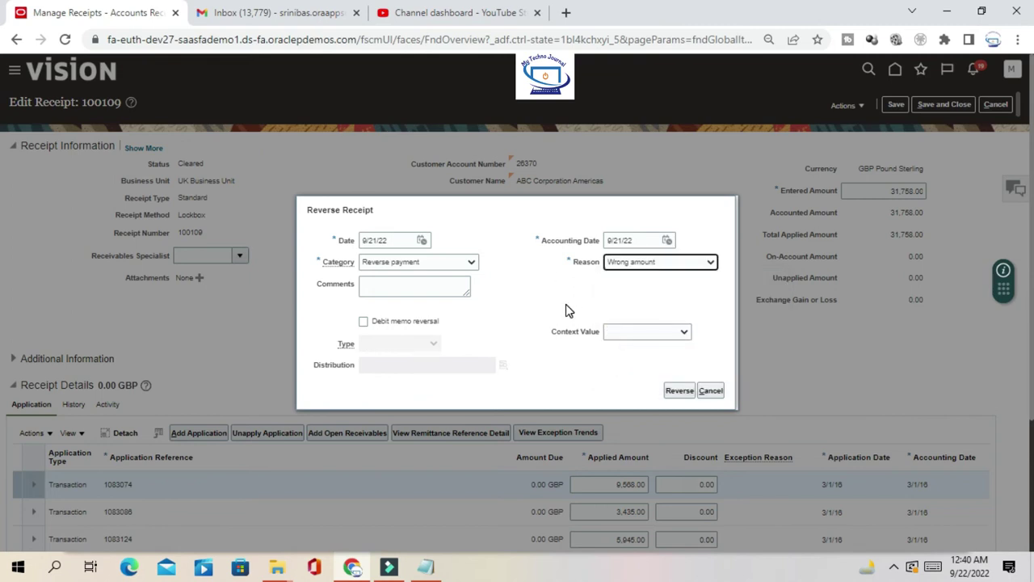
pyautogui.click(676, 267)
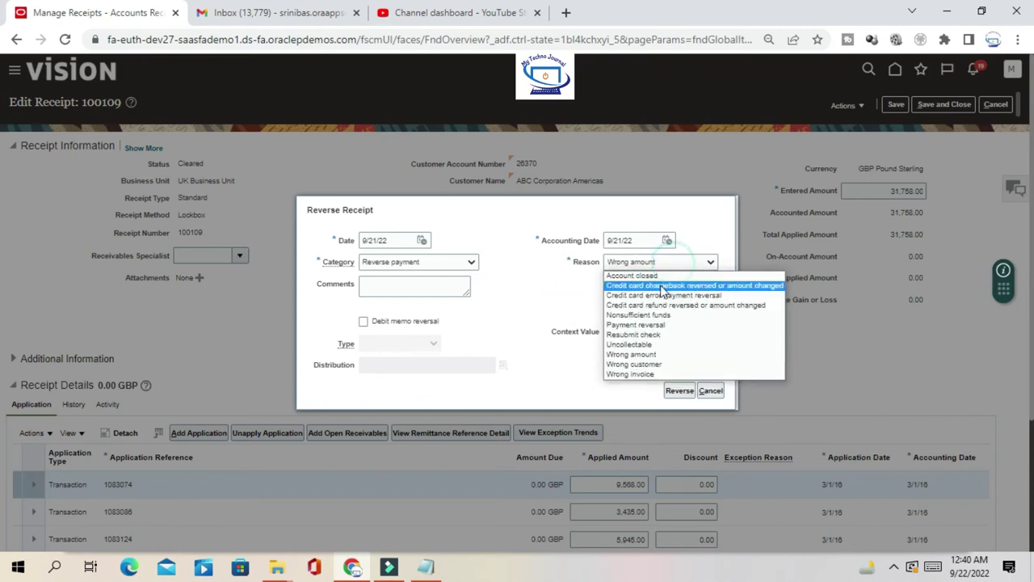
pyautogui.click(642, 354)
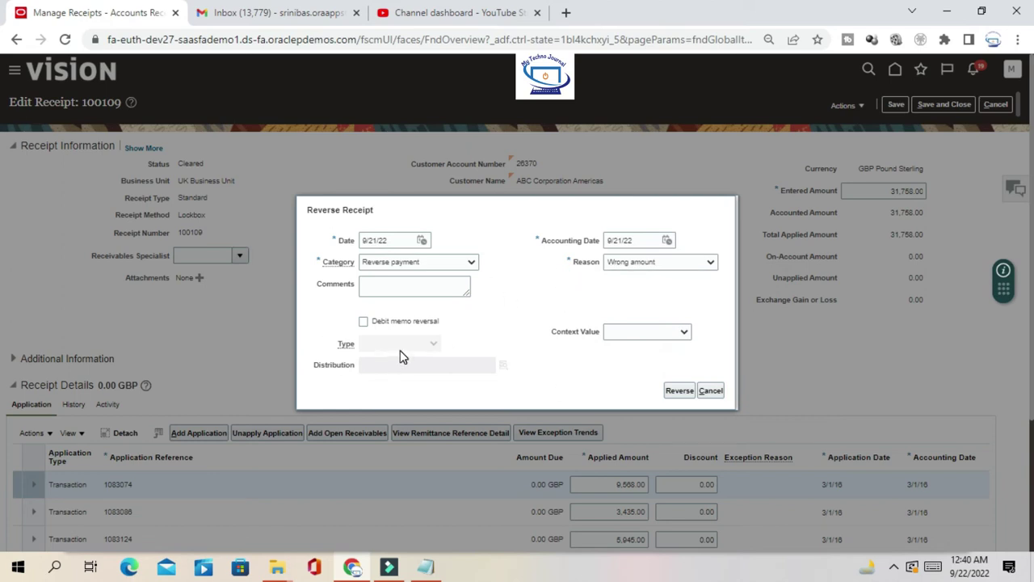
# Confirm the reversal and verify receipt 100109 now shows status Reversed.
pyautogui.click(680, 391)
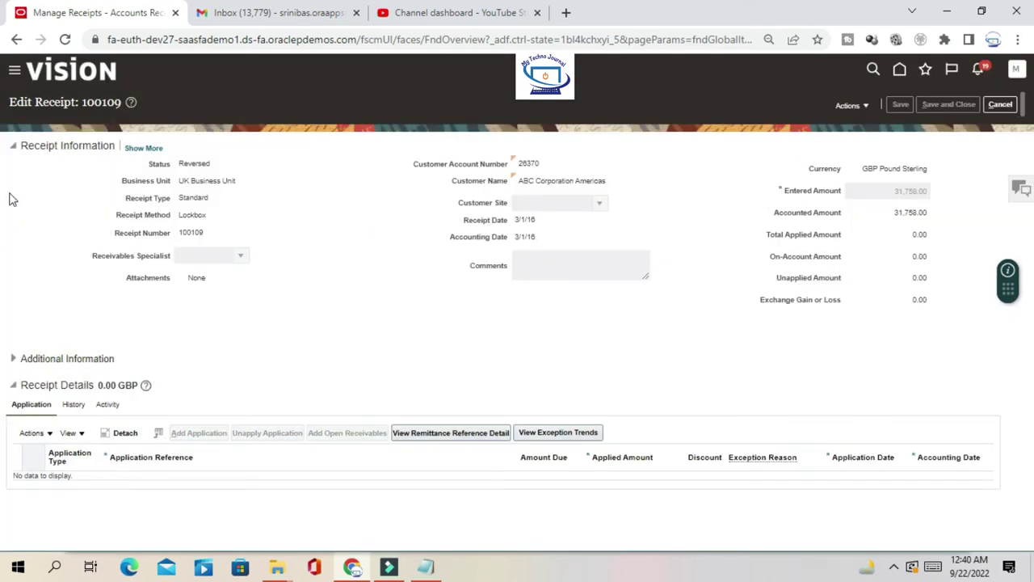
pyautogui.moveTo(178, 164); pyautogui.dragTo(208, 163)
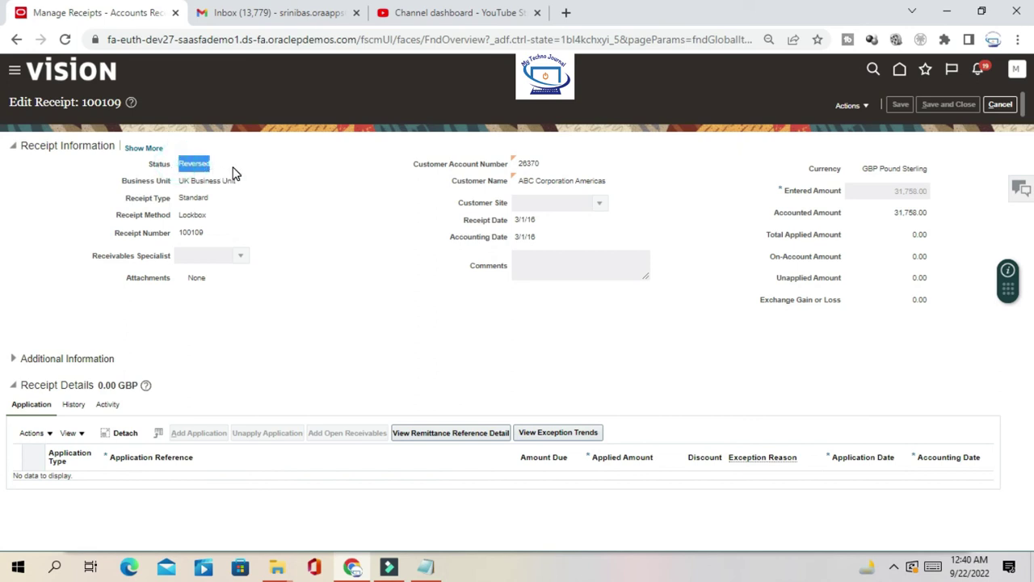
pyautogui.click(684, 200)
pyautogui.click(867, 107)
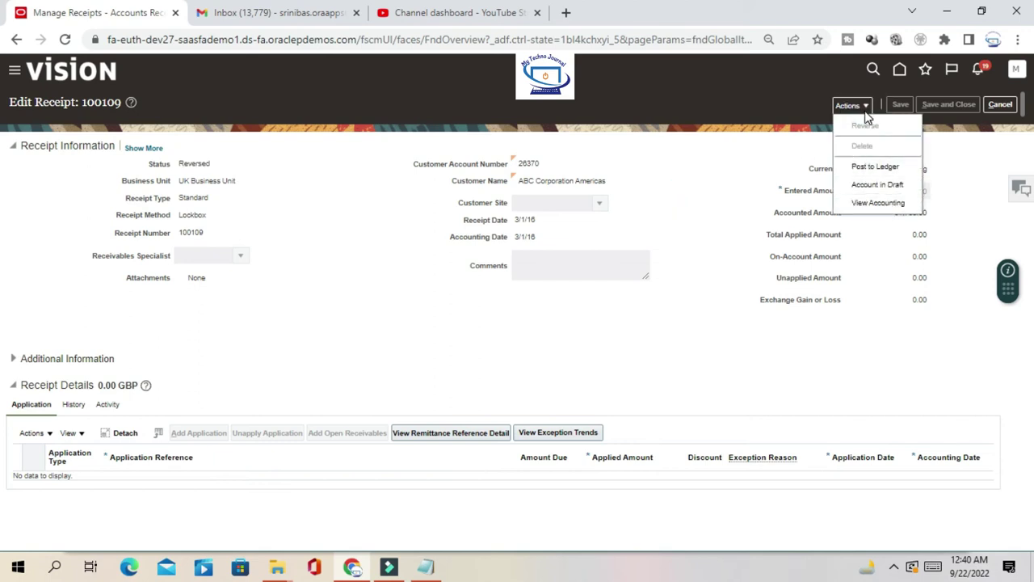
# Create draft accounting for the reversal and view the 9/21/22 Receipt Reverse lines.
pyautogui.click(873, 188)
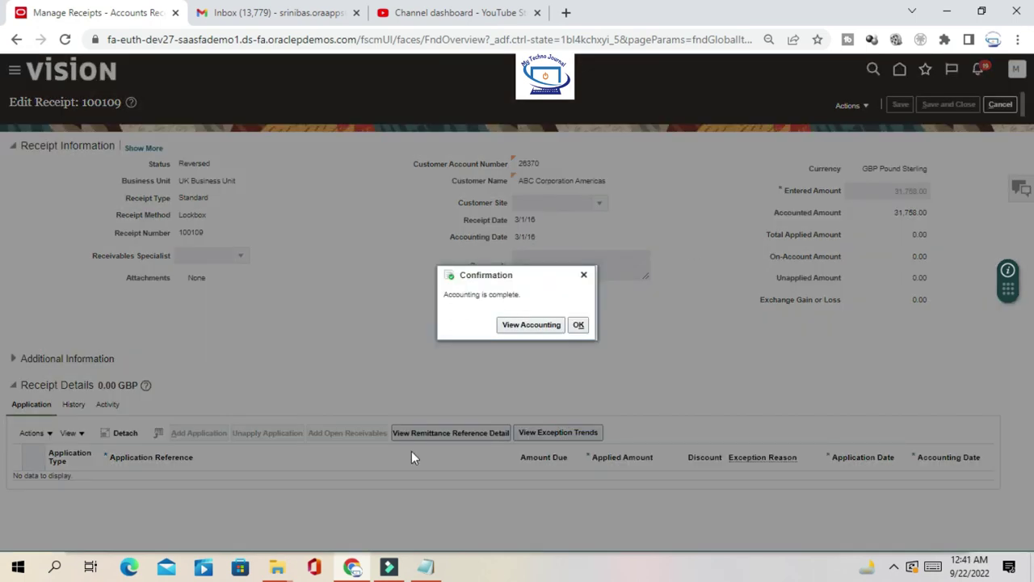
pyautogui.click(533, 329)
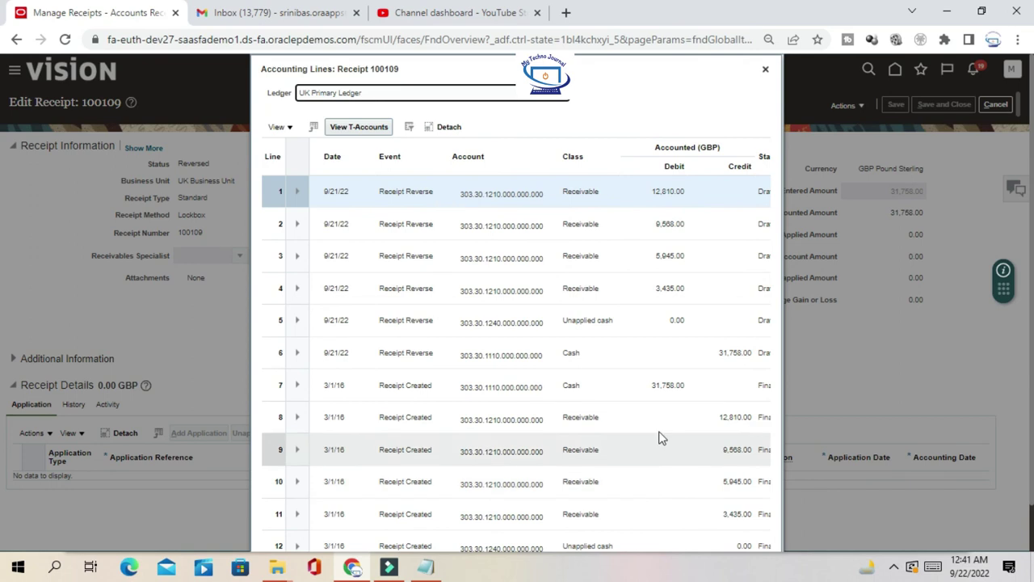
# Check the 31,758.00 Cash credit line, close the accounting lines, and exit the receipt without saving.
pyautogui.click(710, 352)
pyautogui.moveTo(709, 352); pyautogui.dragTo(771, 367)
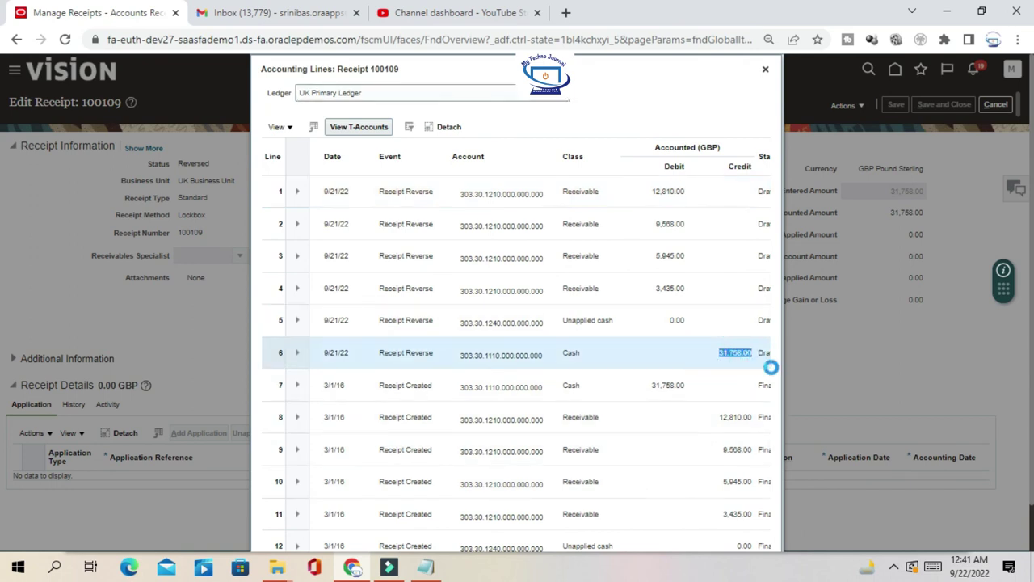
pyautogui.scroll(-1, 756, 371)
pyautogui.click(750, 343)
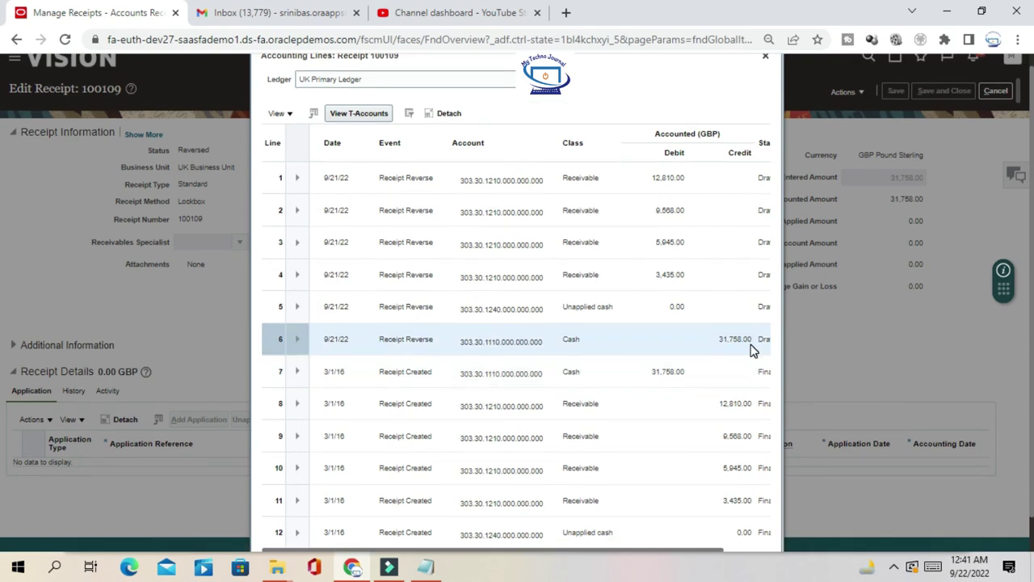
pyautogui.click(766, 58)
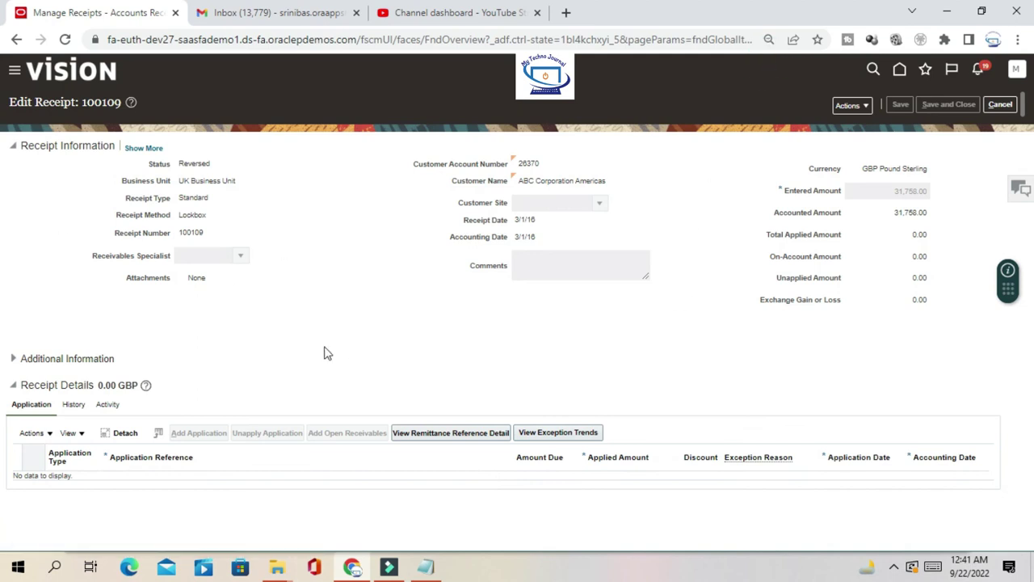
pyautogui.click(995, 106)
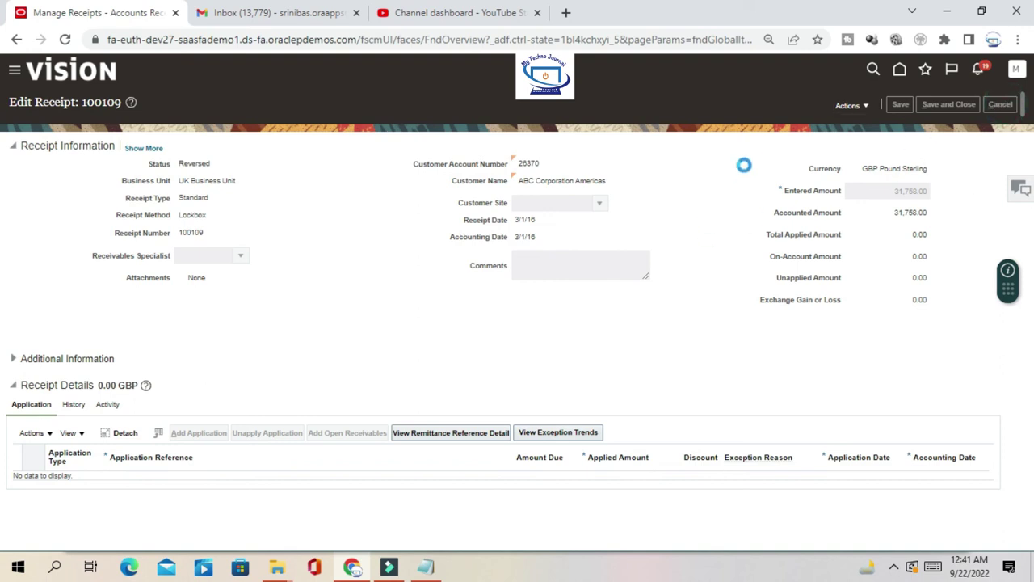